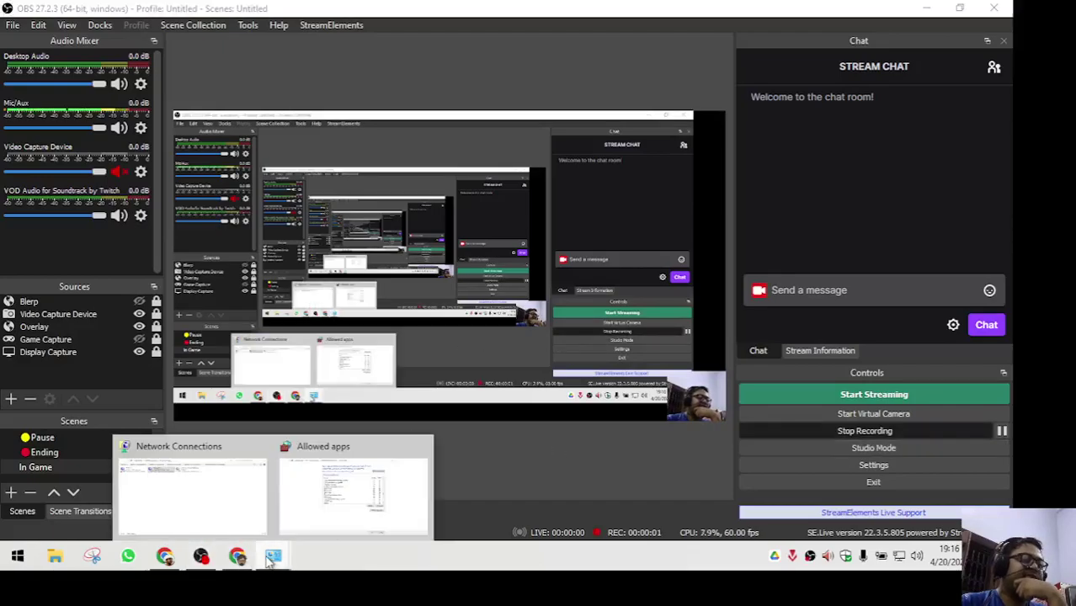
Step: Bring the firewall Allowed apps window forward and select the Riot Client and Xbox TCUI entries
{"action": "left_click", "coordinate": [287, 498]}
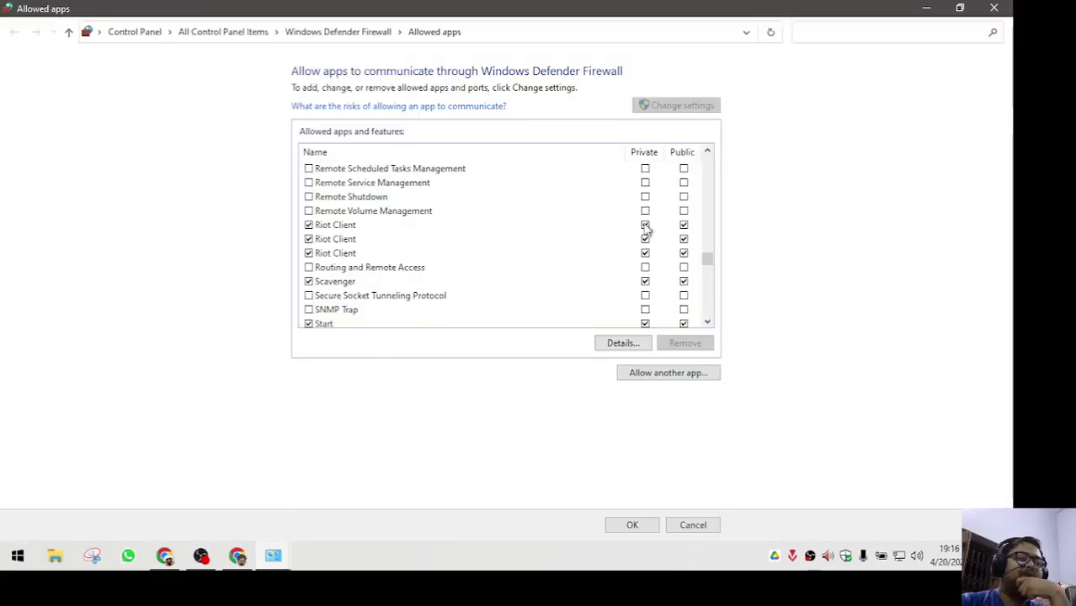
{"action": "left_click_drag", "start_coordinate": [710, 265], "coordinate": [707, 324]}
{"action": "left_click", "coordinate": [472, 240]}
{"action": "left_click", "coordinate": [425, 281]}
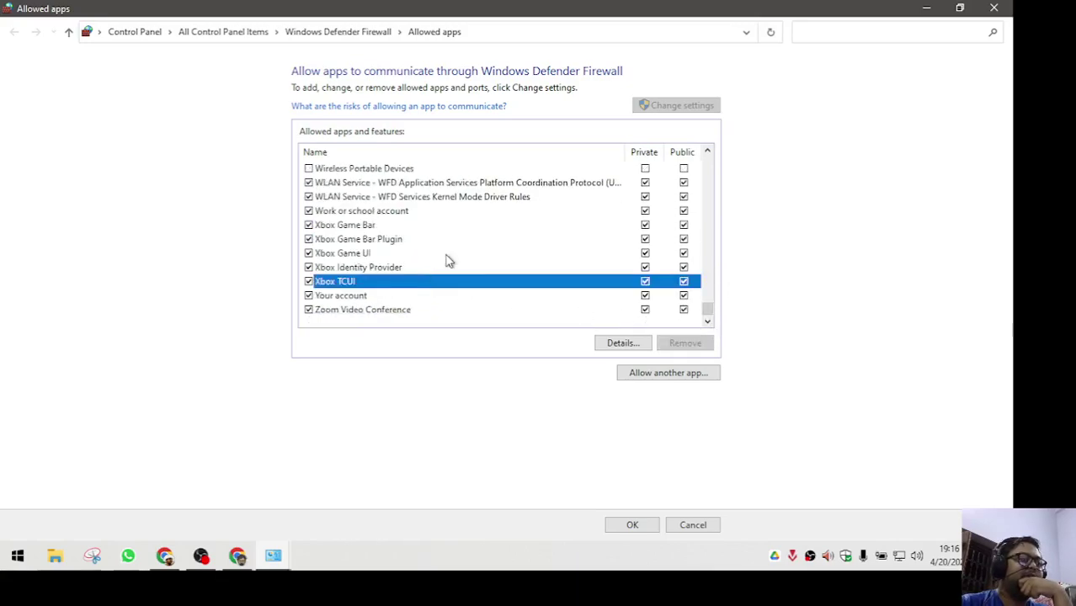
Step: Scroll the allowed apps list to confirm Riot Client and VALORANT are permitted
{"action": "scroll", "coordinate": [467, 243], "scroll_direction": "up", "scroll_amount": 2}
{"action": "scroll", "coordinate": [517, 249], "scroll_direction": "up", "scroll_amount": 12}
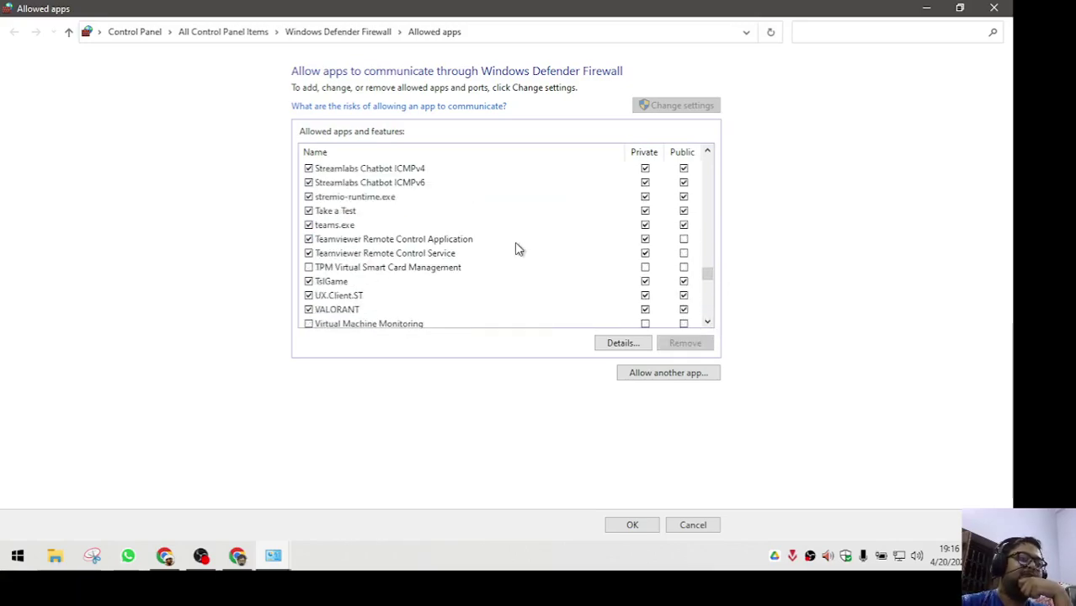
{"action": "scroll", "coordinate": [517, 249], "scroll_direction": "up", "scroll_amount": 15}
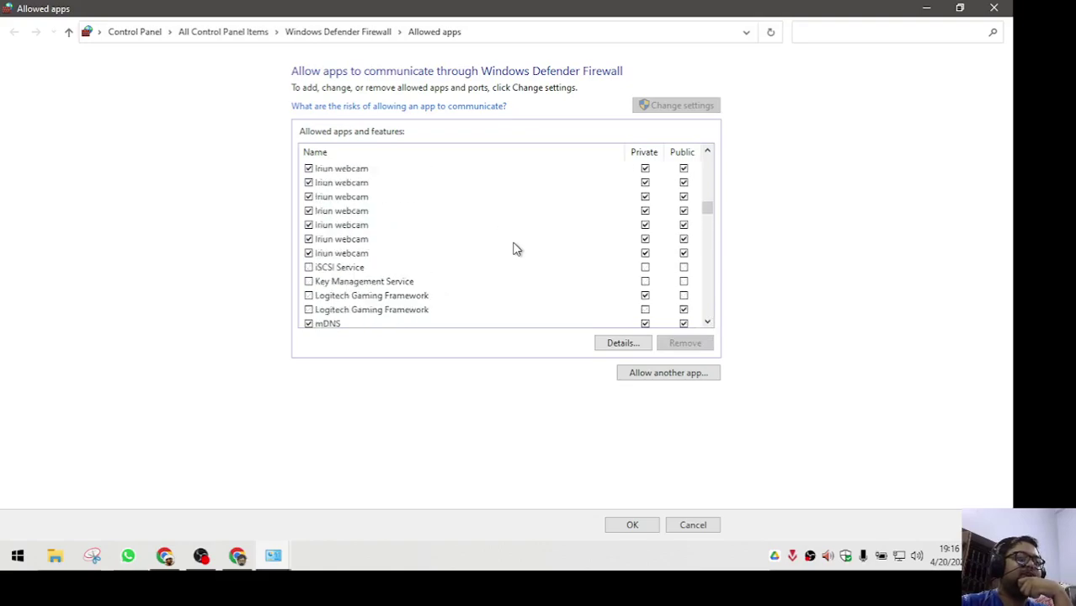
{"action": "scroll", "coordinate": [517, 249], "scroll_direction": "up", "scroll_amount": 10}
{"action": "scroll", "coordinate": [517, 249], "scroll_direction": "down", "scroll_amount": 10}
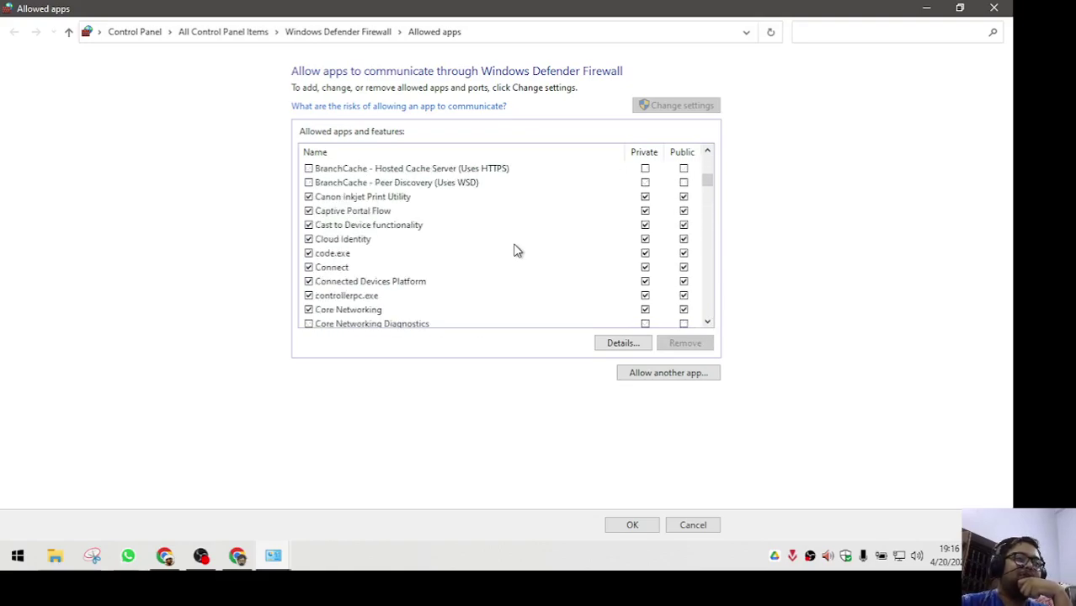
{"action": "scroll", "coordinate": [516, 251], "scroll_direction": "down", "scroll_amount": 16}
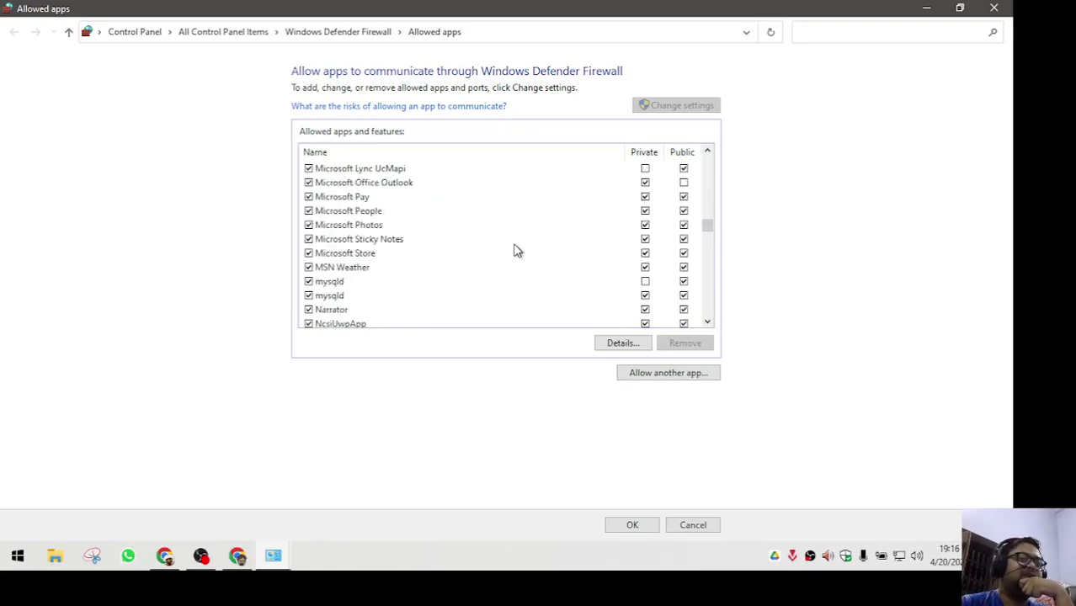
{"action": "scroll", "coordinate": [517, 252], "scroll_direction": "down", "scroll_amount": 15}
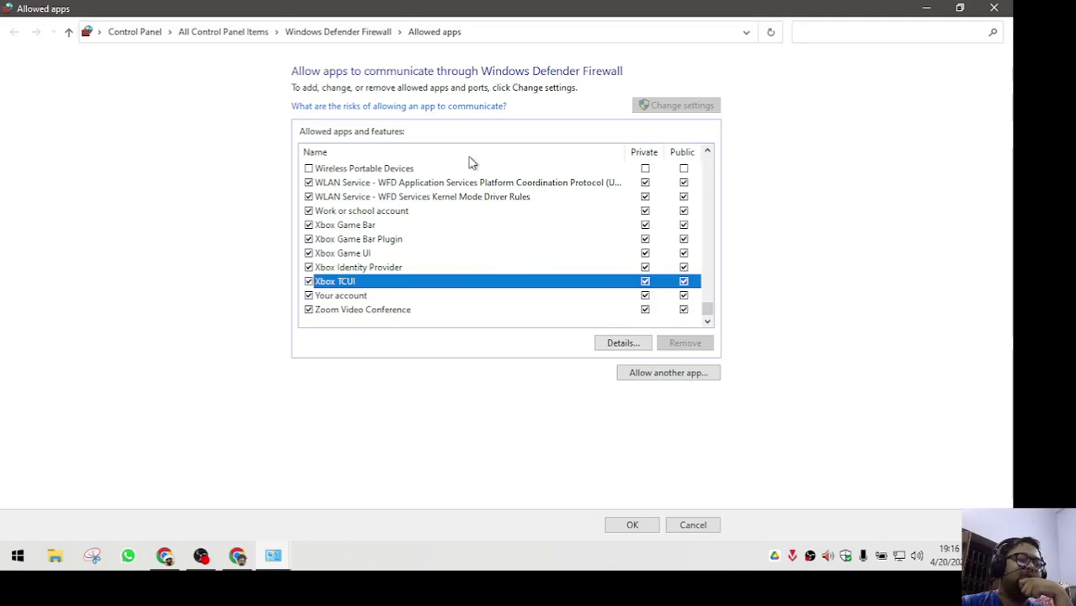
{"action": "scroll", "coordinate": [455, 218], "scroll_direction": "up", "scroll_amount": 2}
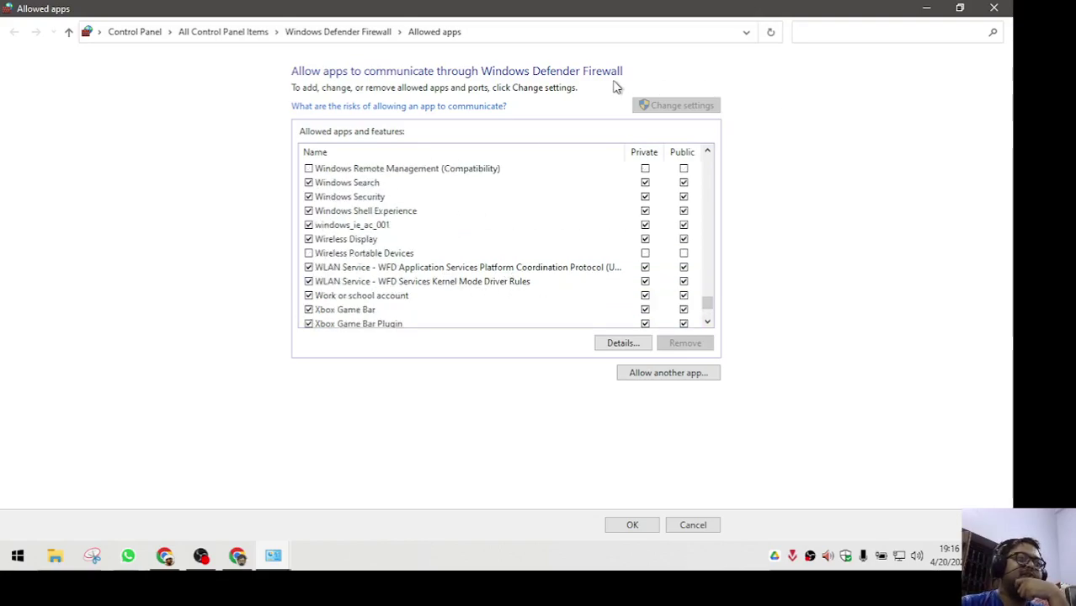
Step: Search the Start menu for 'view network connections' and open the Network Connections window
{"action": "key", "text": "alt+Tab"}
{"action": "key", "text": "super"}
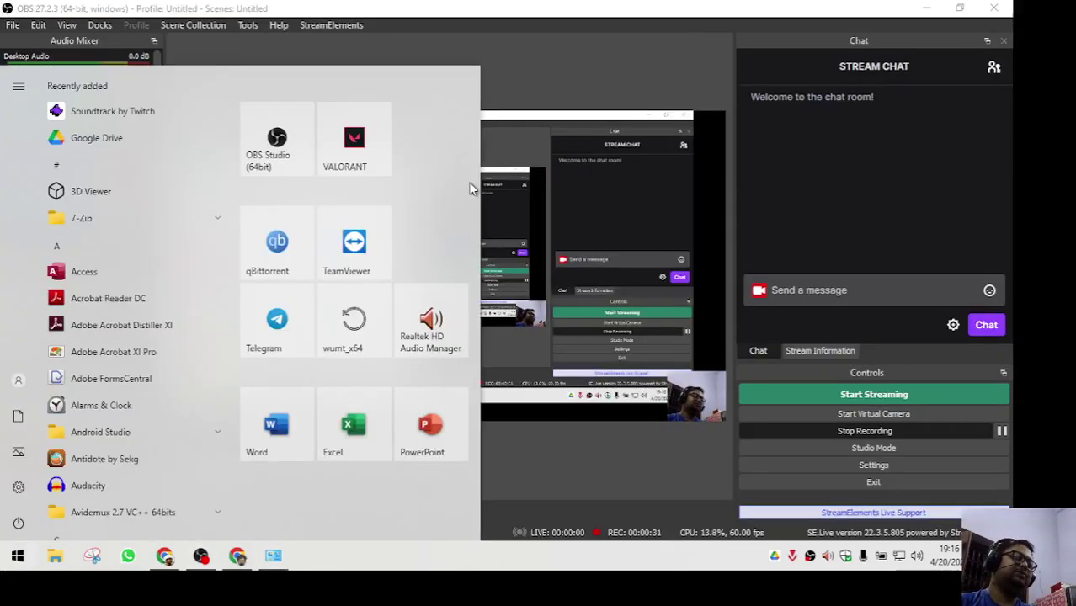
{"action": "type", "text": "view "}
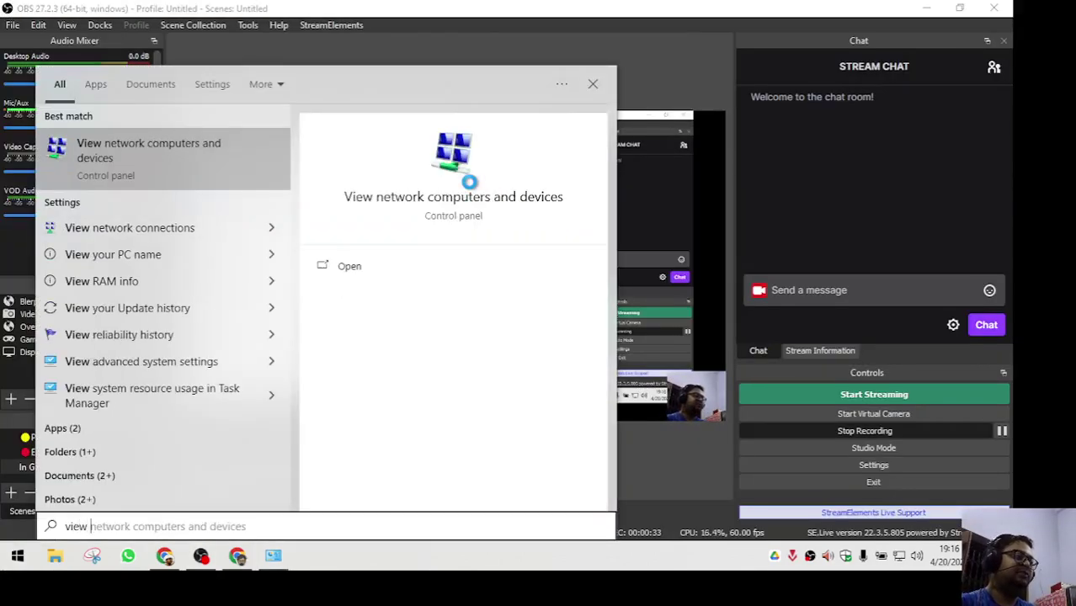
{"action": "type", "text": "network"}
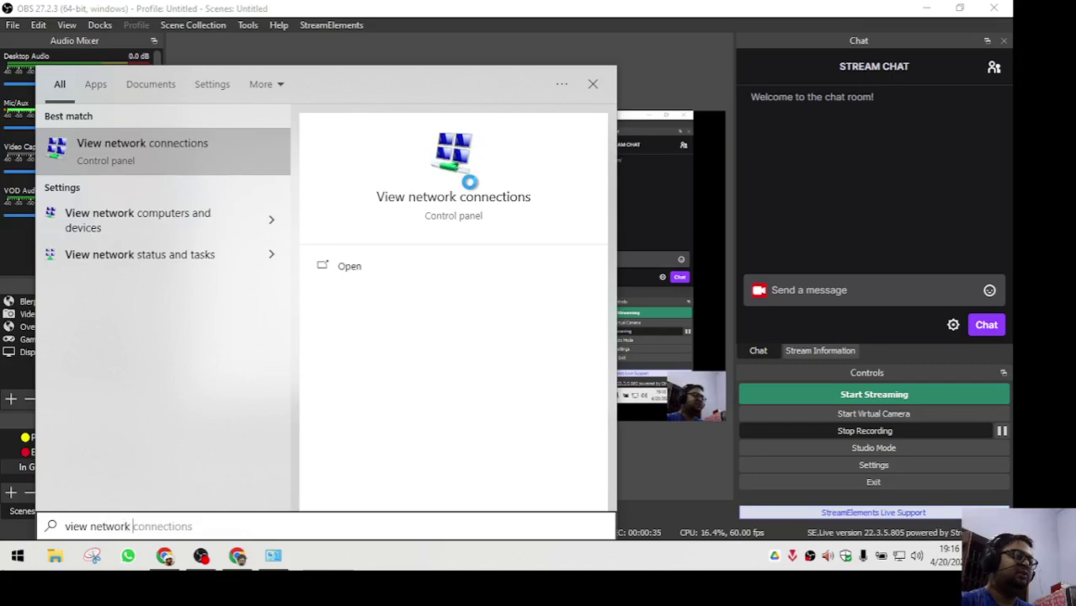
{"action": "type", "text": " connections"}
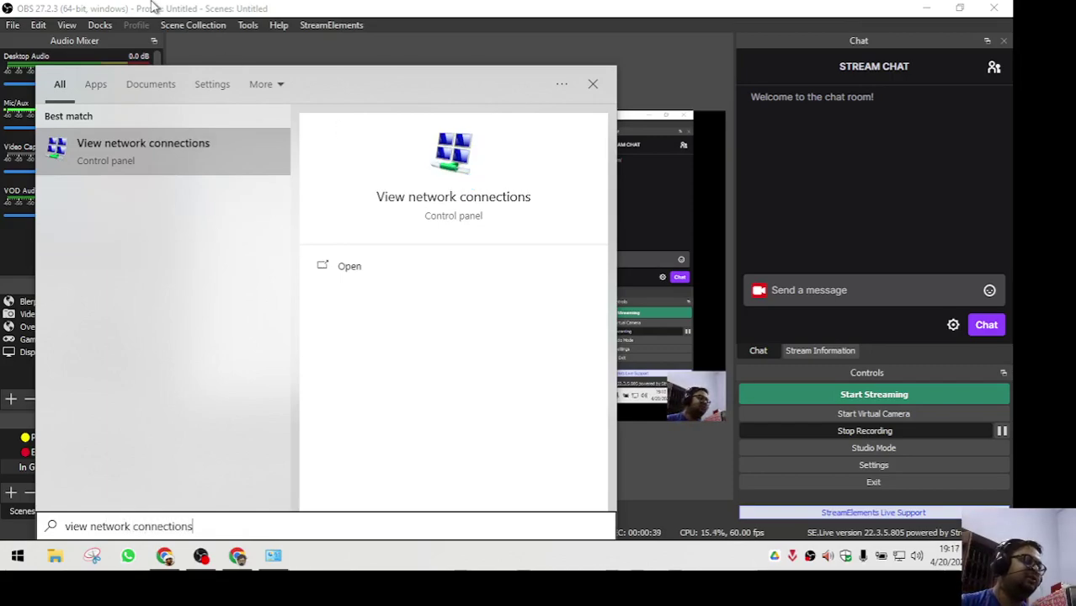
{"action": "left_click", "coordinate": [151, 159]}
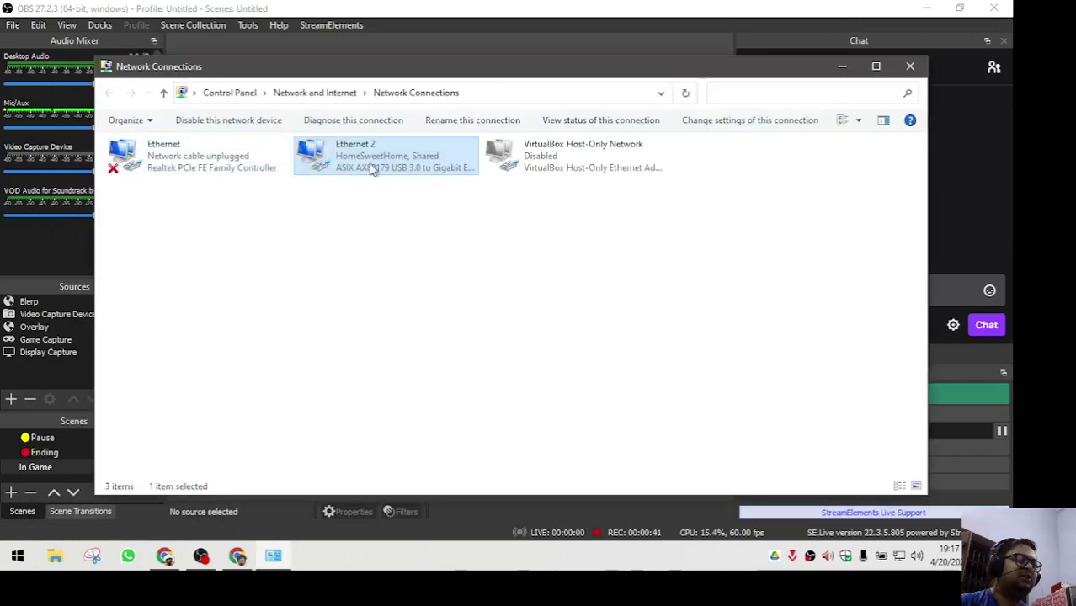
Step: Maximize Network Connections, note the unplugged Ethernet adapter, and select Ethernet 2
{"action": "left_click_drag", "start_coordinate": [471, 61], "coordinate": [475, 61]}
{"action": "double_click", "coordinate": [474, 63]}
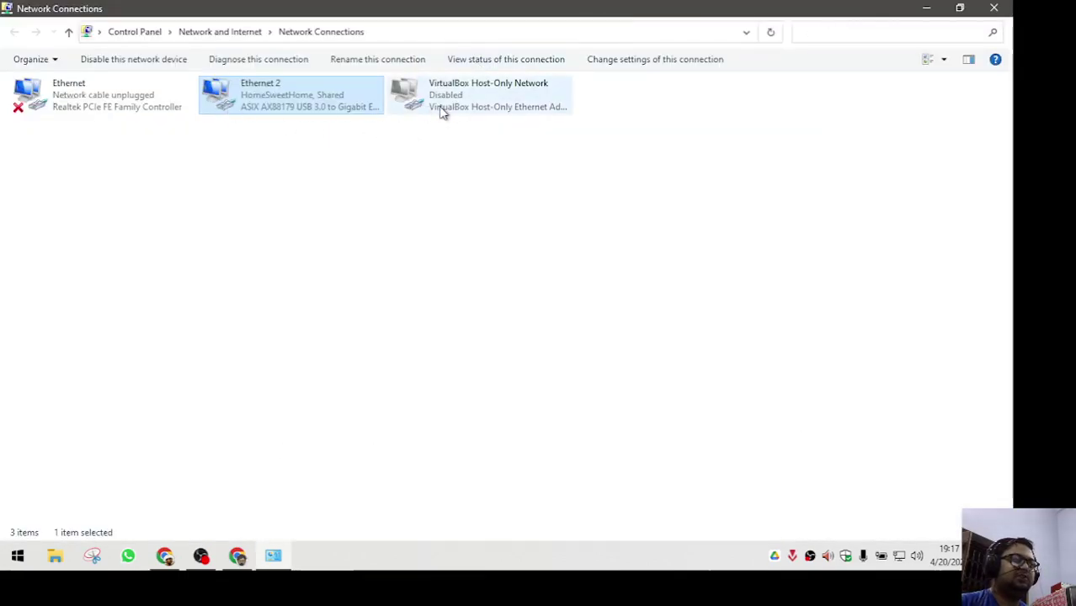
{"action": "left_click", "coordinate": [82, 107]}
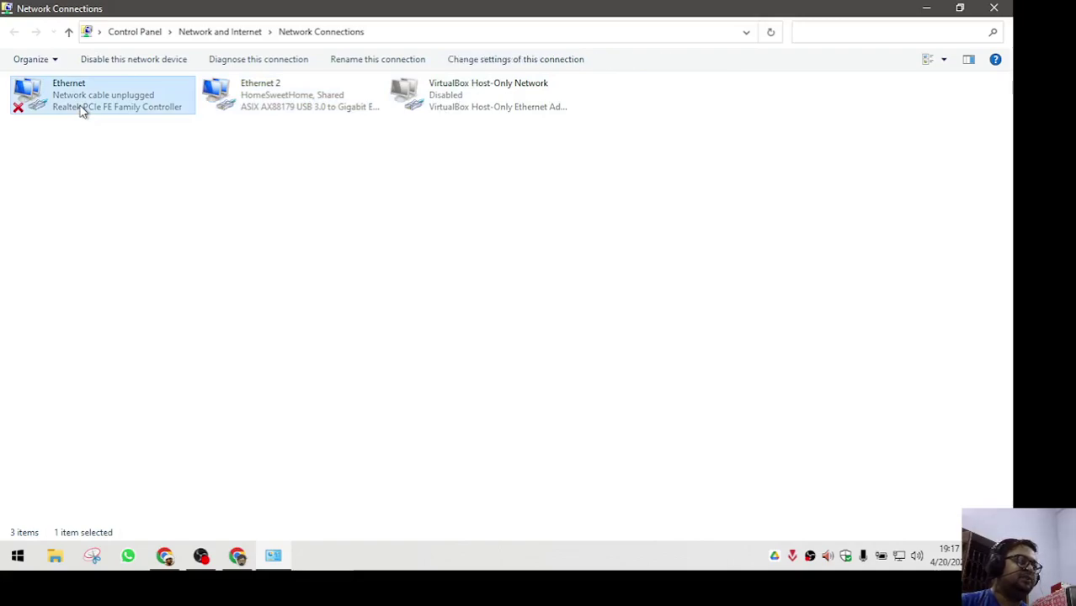
{"action": "left_click", "coordinate": [364, 192]}
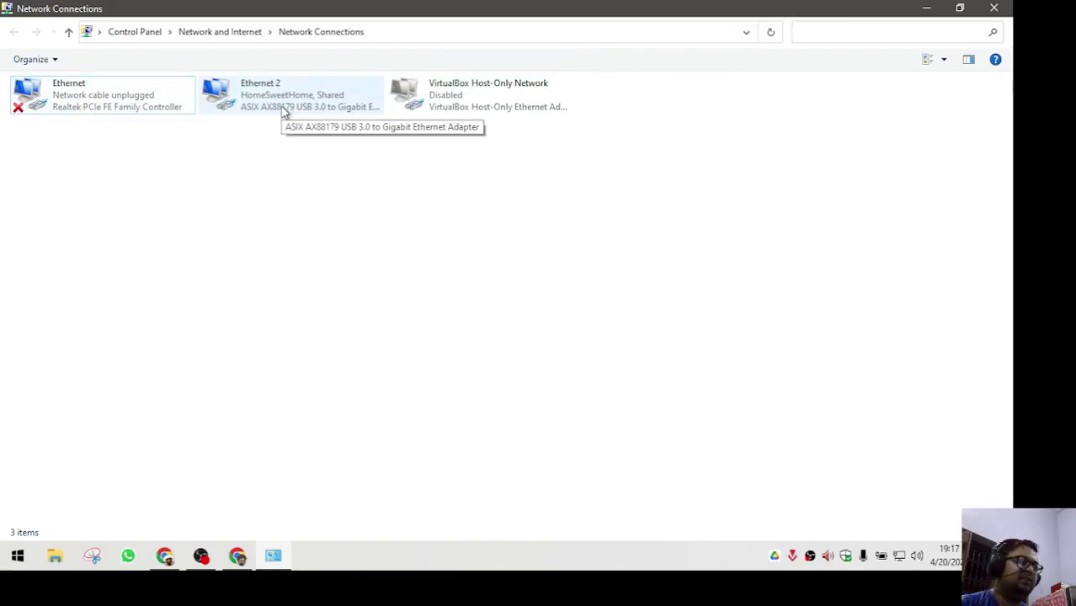
{"action": "left_click", "coordinate": [320, 108]}
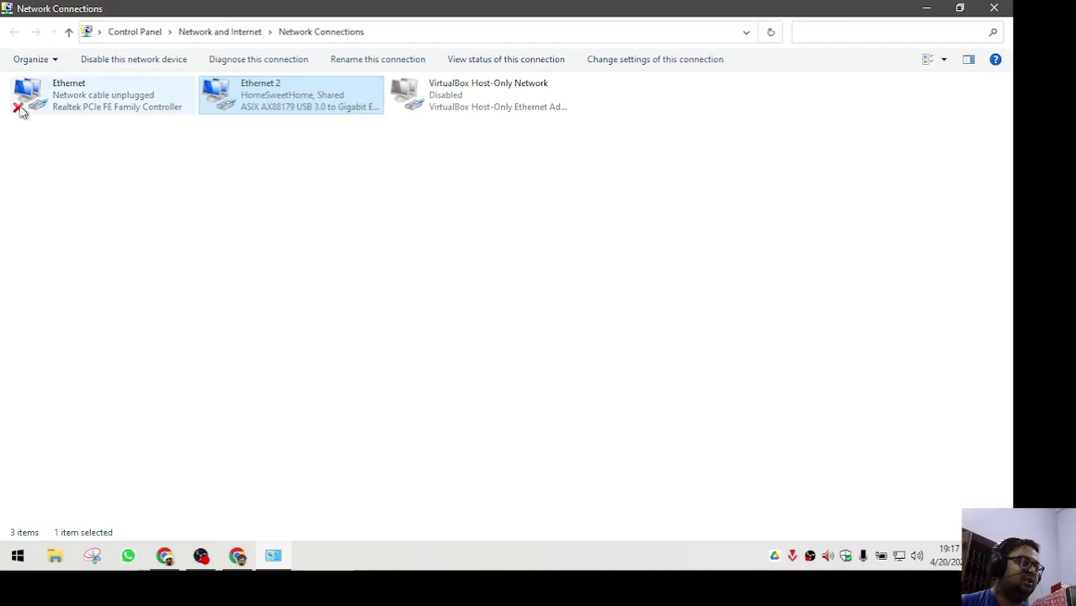
Step: Go from Ethernet 2's status and properties into its Internet Protocol Version 4 (TCP/IPv4) settings
{"action": "double_click", "coordinate": [257, 106]}
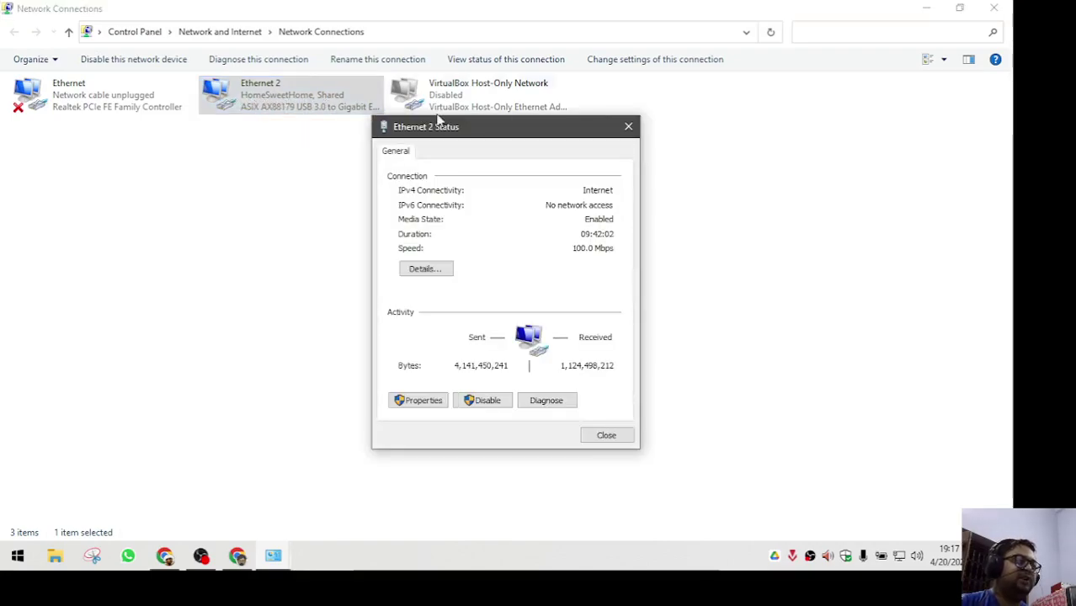
{"action": "left_click", "coordinate": [440, 400]}
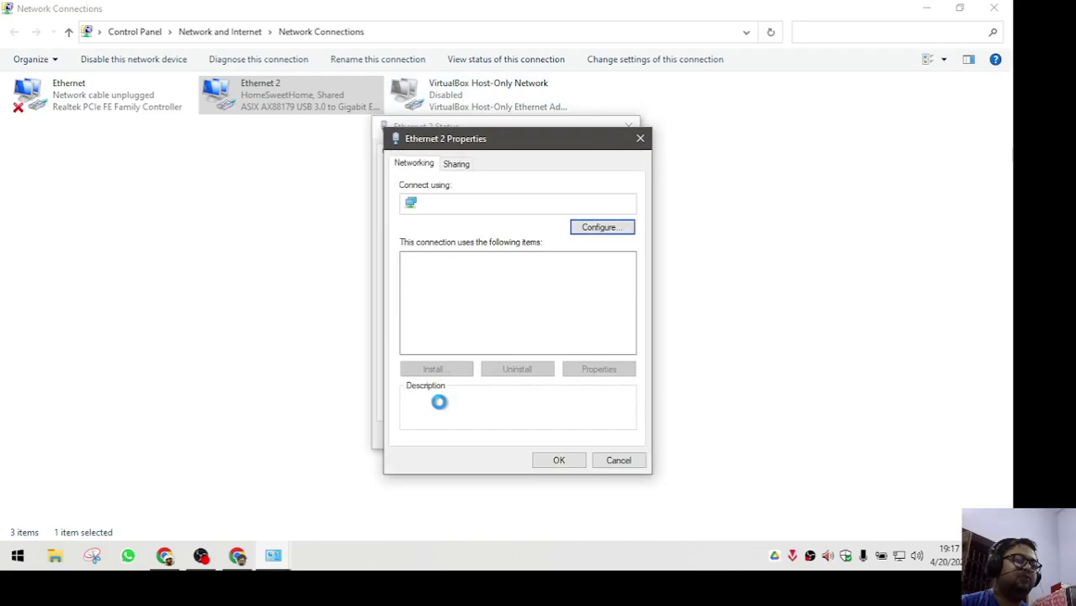
{"action": "left_click", "coordinate": [501, 310]}
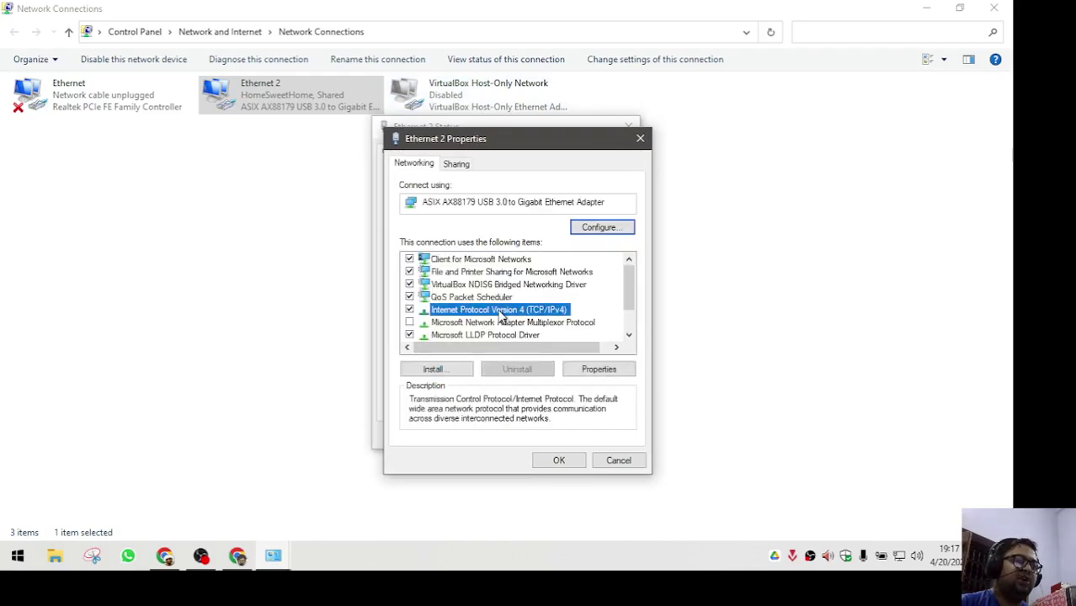
{"action": "left_click", "coordinate": [601, 371]}
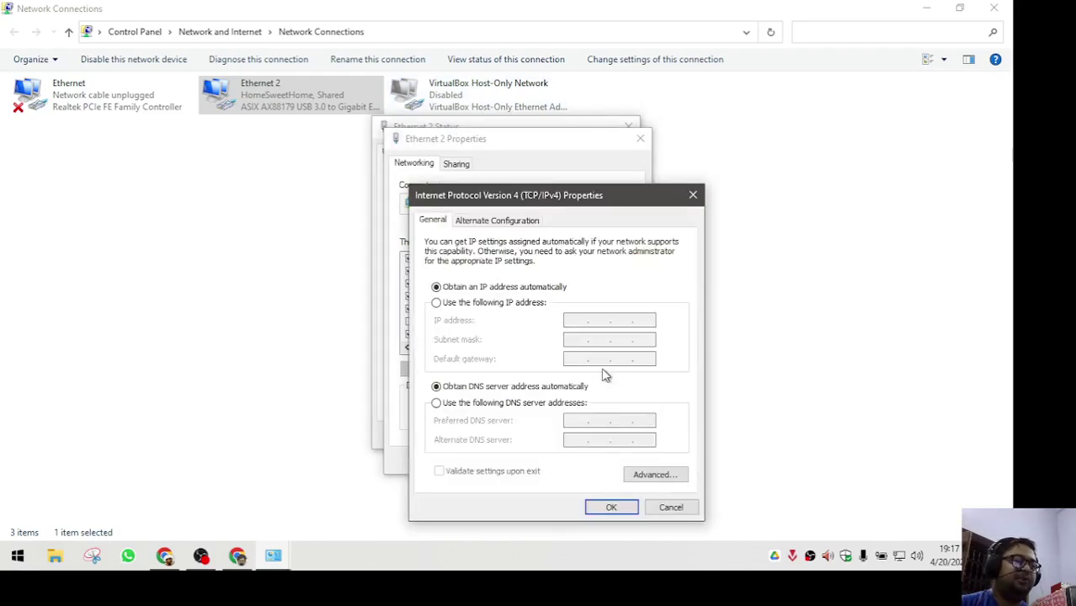
Step: Enter manual DNS servers: 1.1.1.1 preferred and 1.0.0.1 alternate
{"action": "left_click", "coordinate": [453, 407]}
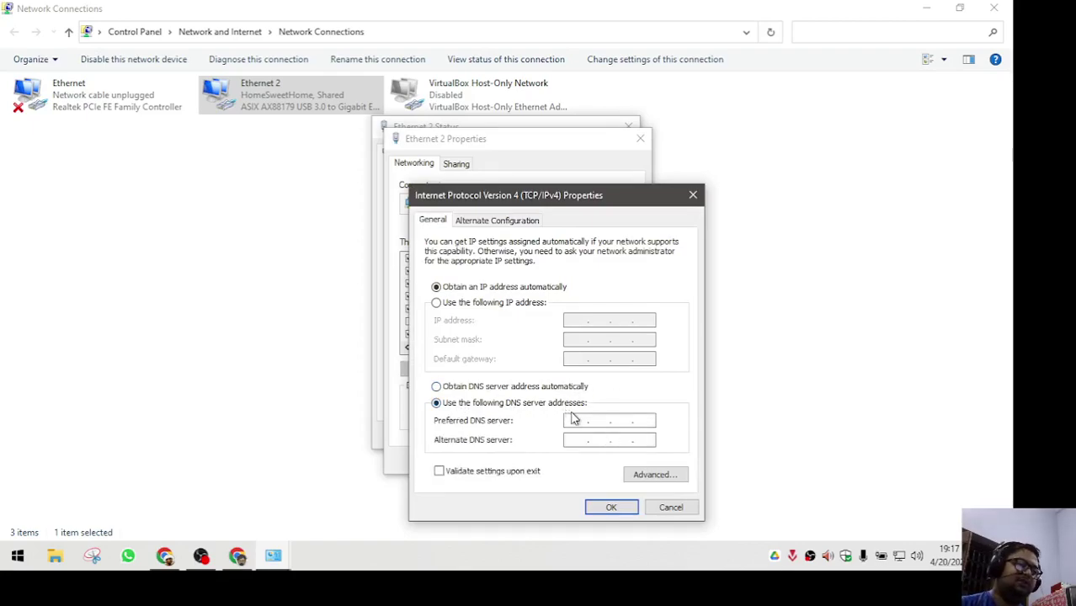
{"action": "type", "text": "1 . 1 . "}
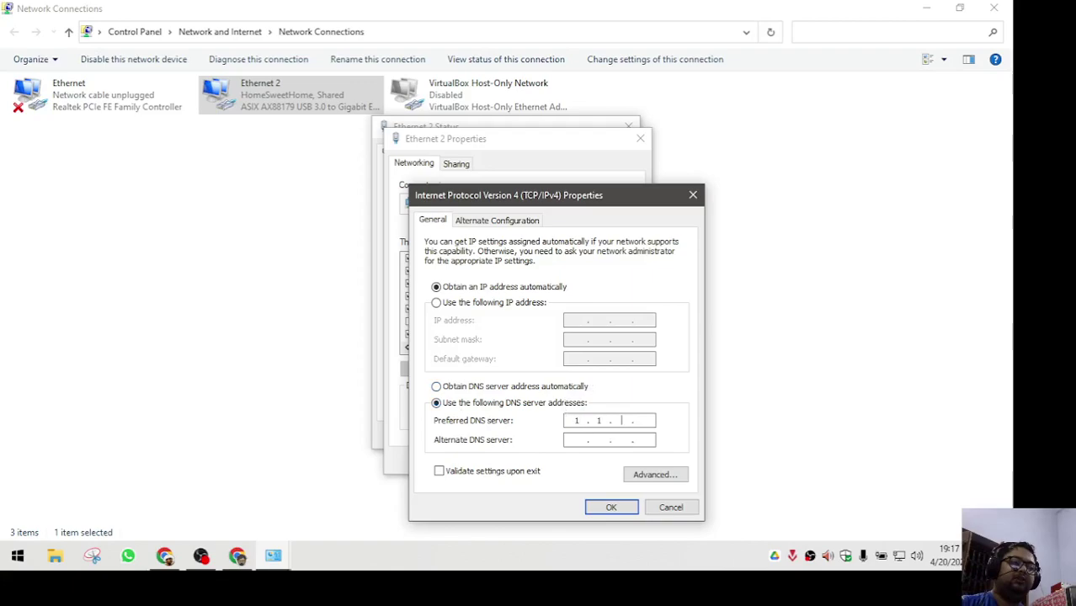
{"action": "type", "text": "1 . 1"}
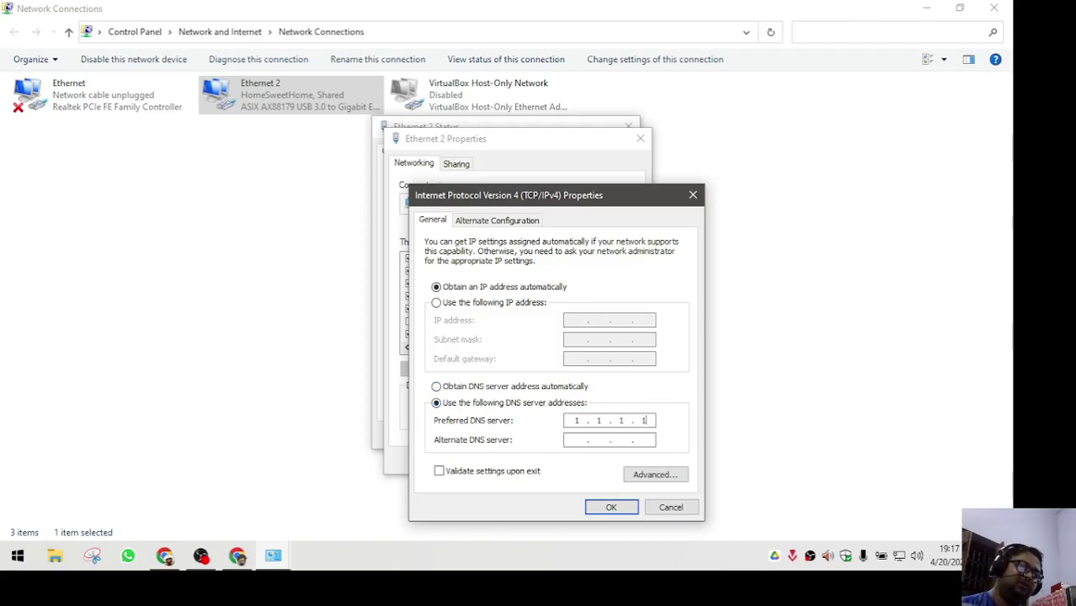
{"action": "left_click", "coordinate": [583, 444]}
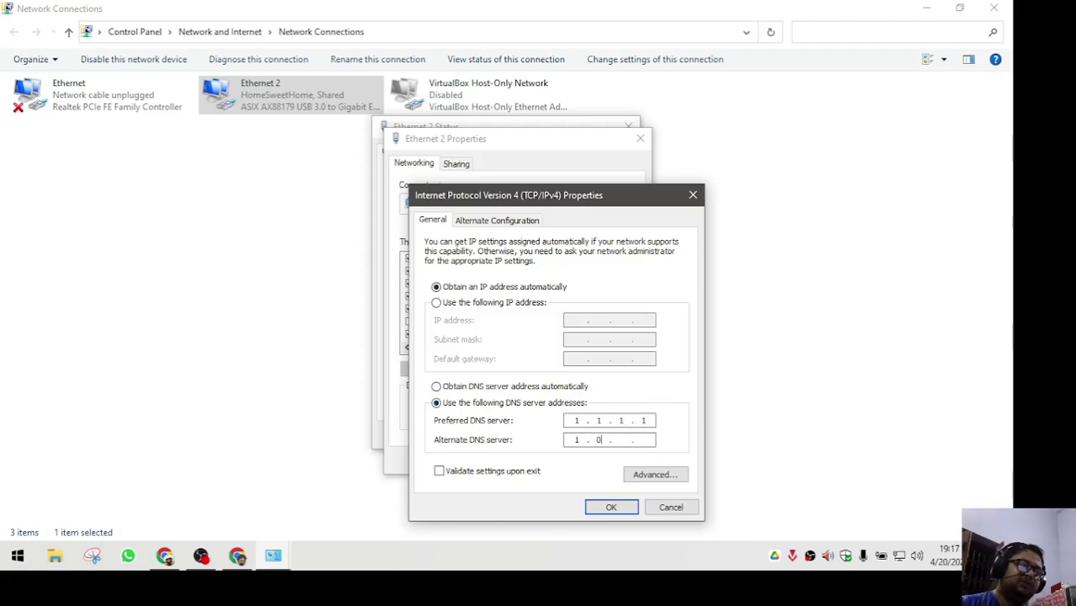
{"action": "type", "text": "1.0.0.1"}
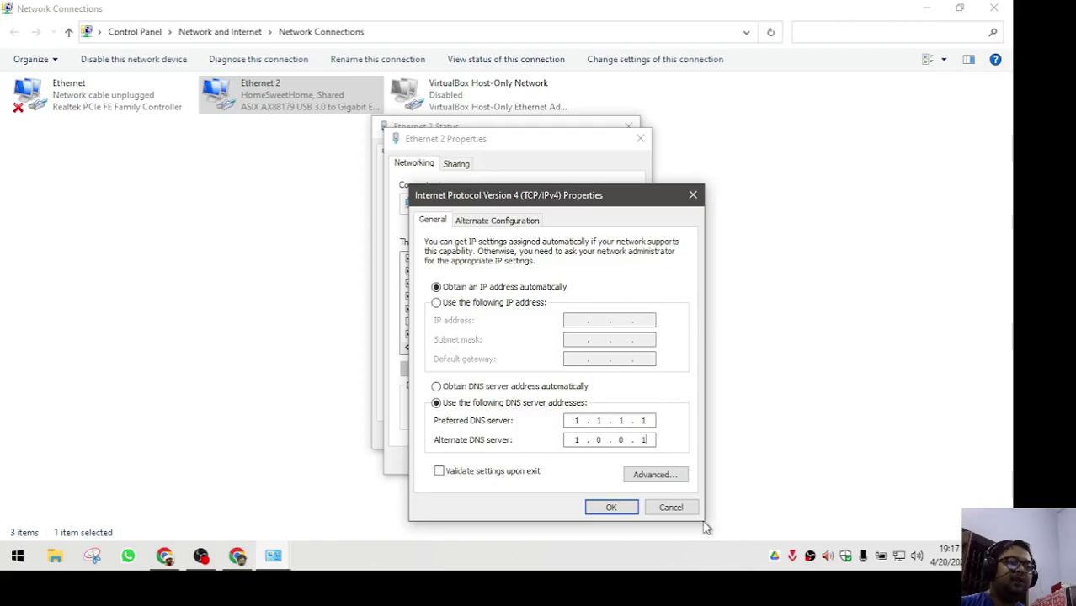
Step: Save the DNS settings and close the Ethernet 2 Properties and Status dialogs
{"action": "left_click", "coordinate": [630, 509]}
{"action": "left_click", "coordinate": [541, 464]}
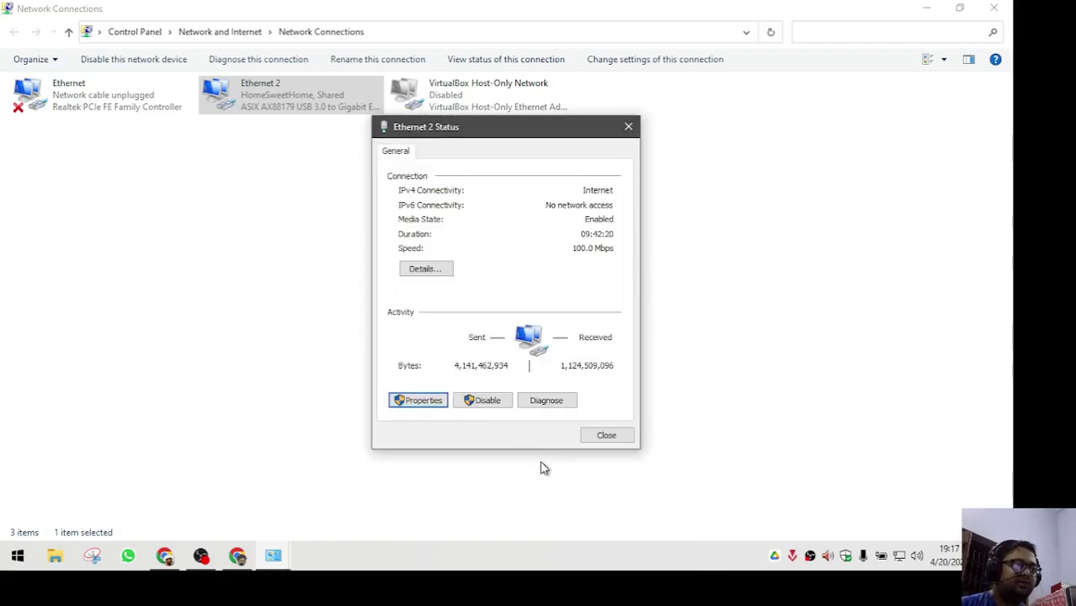
{"action": "left_click", "coordinate": [590, 438]}
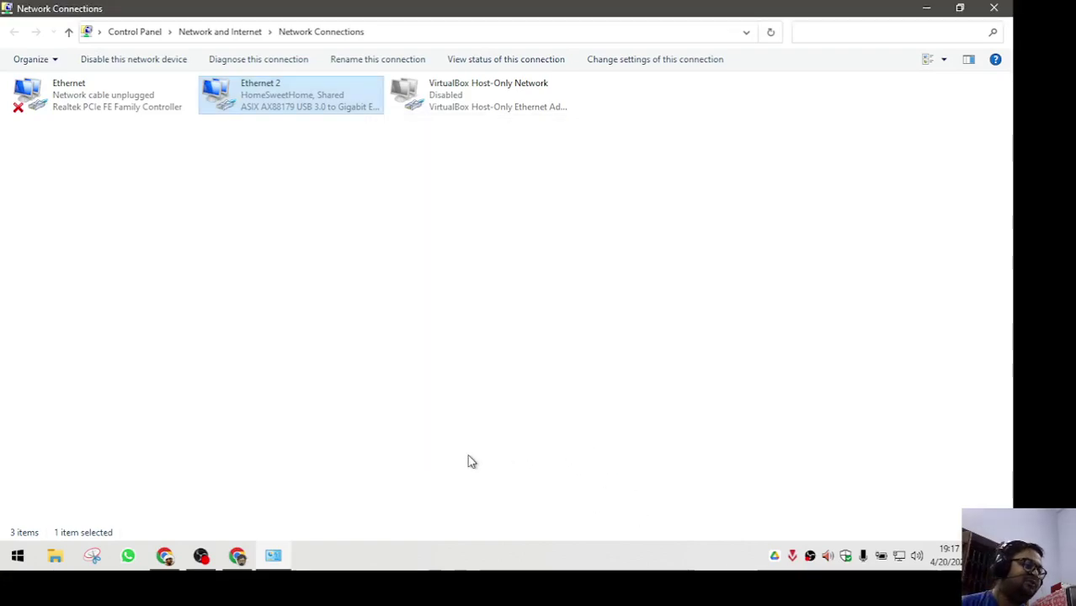
Step: Back on the 1.1.1.1 page in Chrome, highlight the step 9 addresses and scroll to the speed chart
{"action": "left_click", "coordinate": [239, 555]}
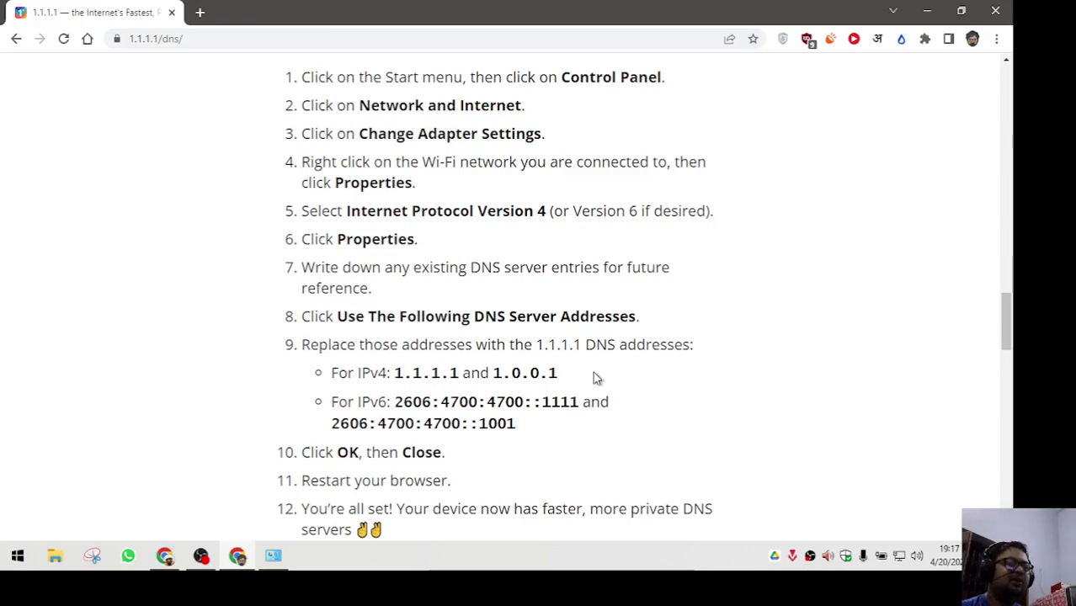
{"action": "left_click_drag", "start_coordinate": [603, 377], "coordinate": [566, 381]}
{"action": "left_click", "coordinate": [403, 390]}
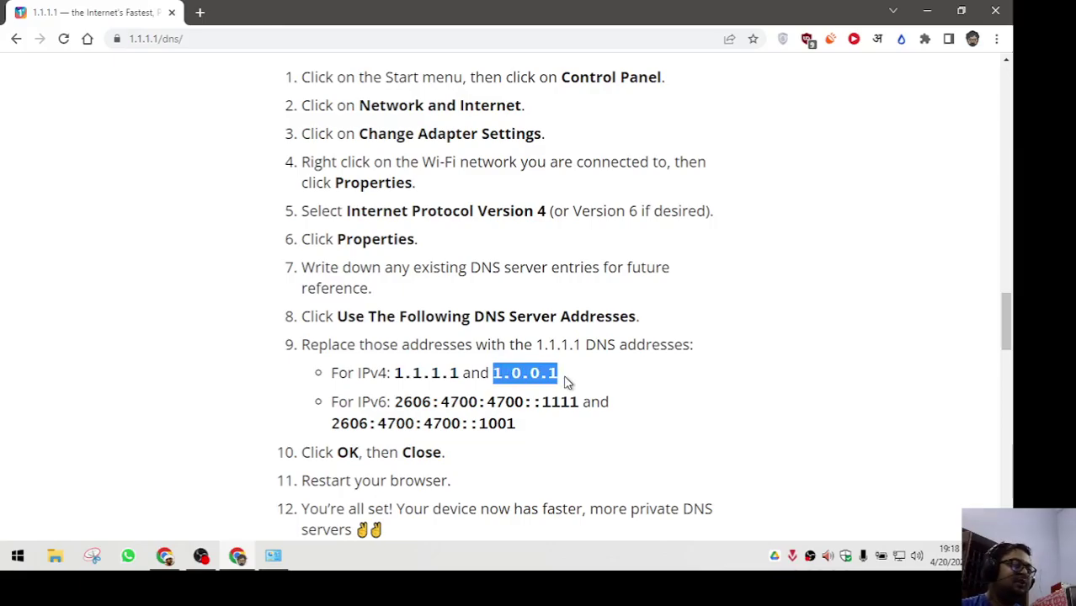
{"action": "scroll", "coordinate": [780, 433], "scroll_direction": "up", "scroll_amount": 15}
{"action": "scroll", "coordinate": [783, 431], "scroll_direction": "down", "scroll_amount": 4}
{"action": "scroll", "coordinate": [780, 432], "scroll_direction": "down", "scroll_amount": 5}
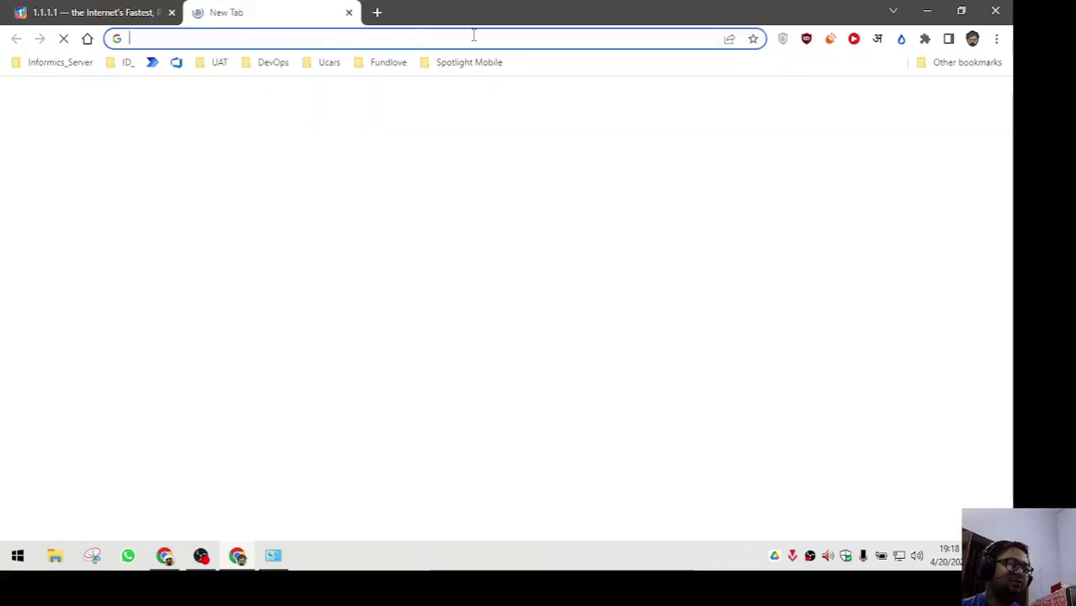
{"action": "left_click", "coordinate": [200, 12]}
{"action": "type", "text": "g"}
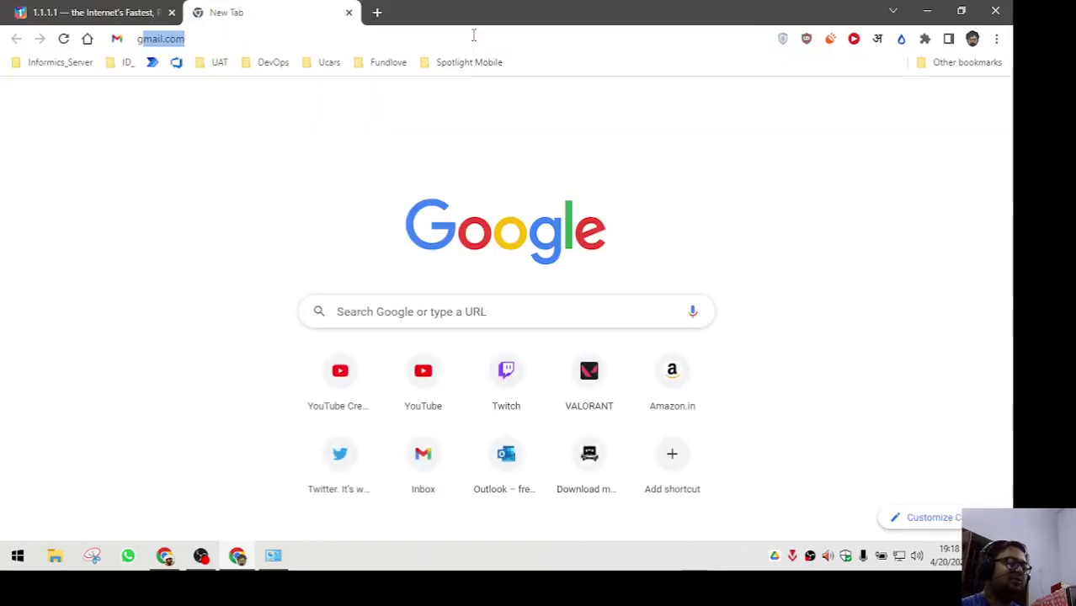
{"action": "type", "text": "oogle ip addr"}
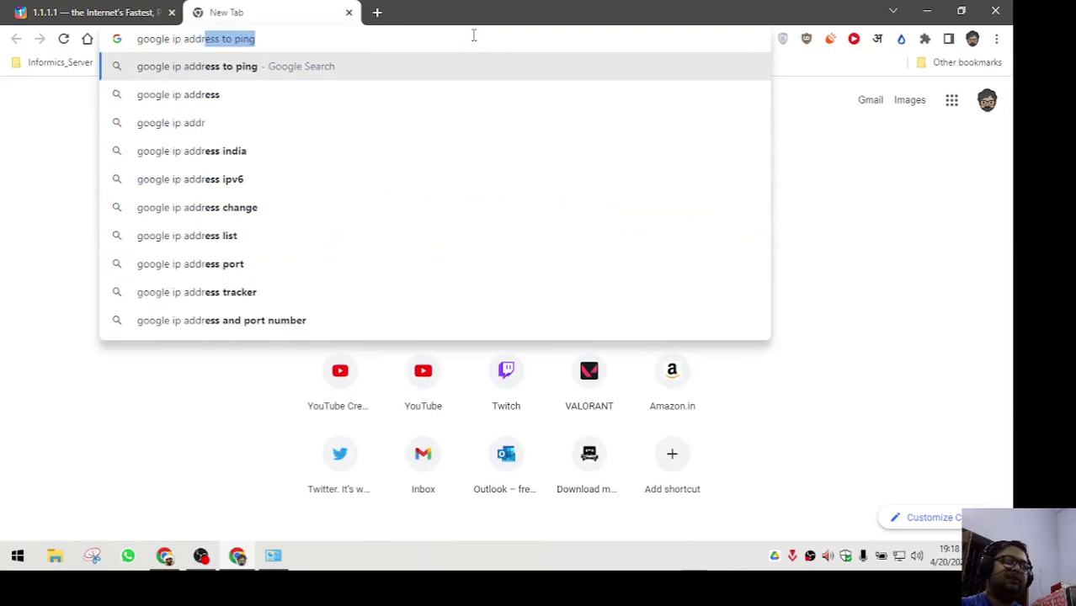
{"action": "type", "text": "ess"}
{"action": "key", "text": "Delete"}
{"action": "key", "text": "Return"}
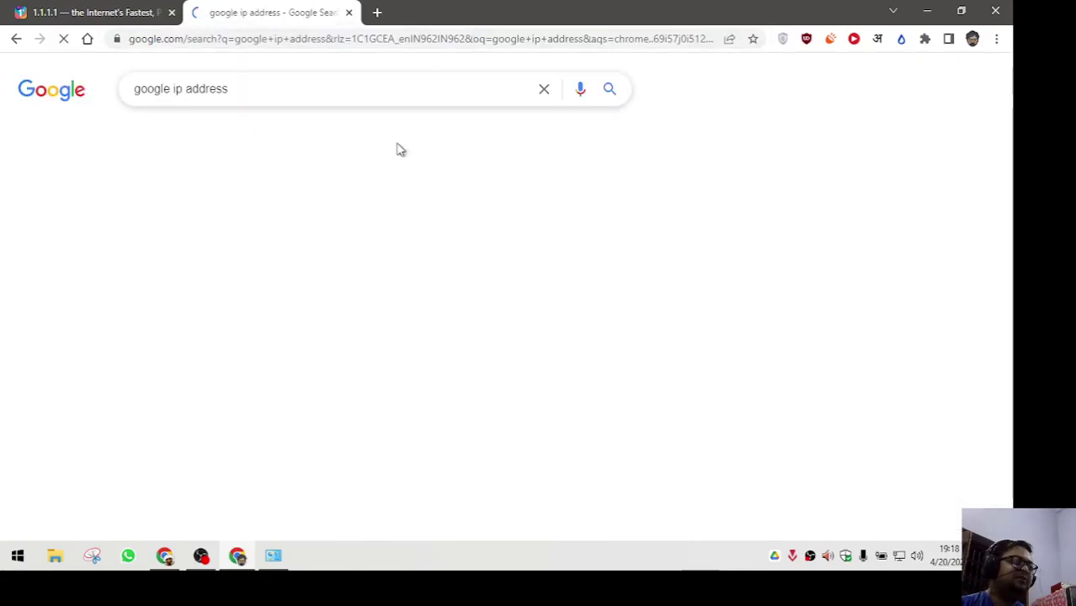
{"action": "left_click_drag", "start_coordinate": [446, 196], "coordinate": [473, 197]}
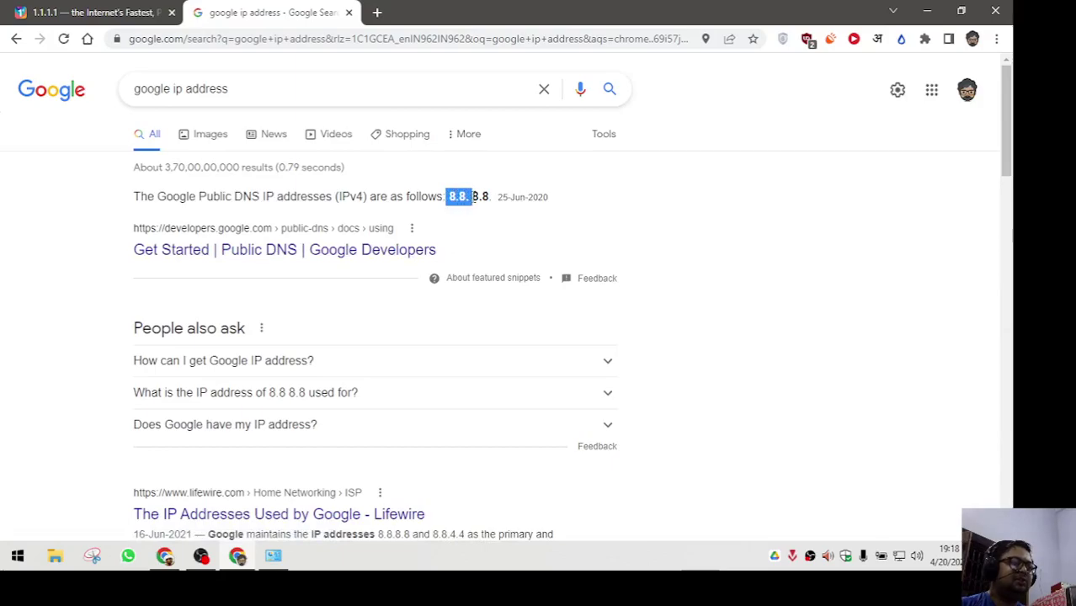
{"action": "scroll", "coordinate": [459, 337], "scroll_direction": "down", "scroll_amount": 3}
{"action": "scroll", "coordinate": [459, 332], "scroll_direction": "down", "scroll_amount": 3}
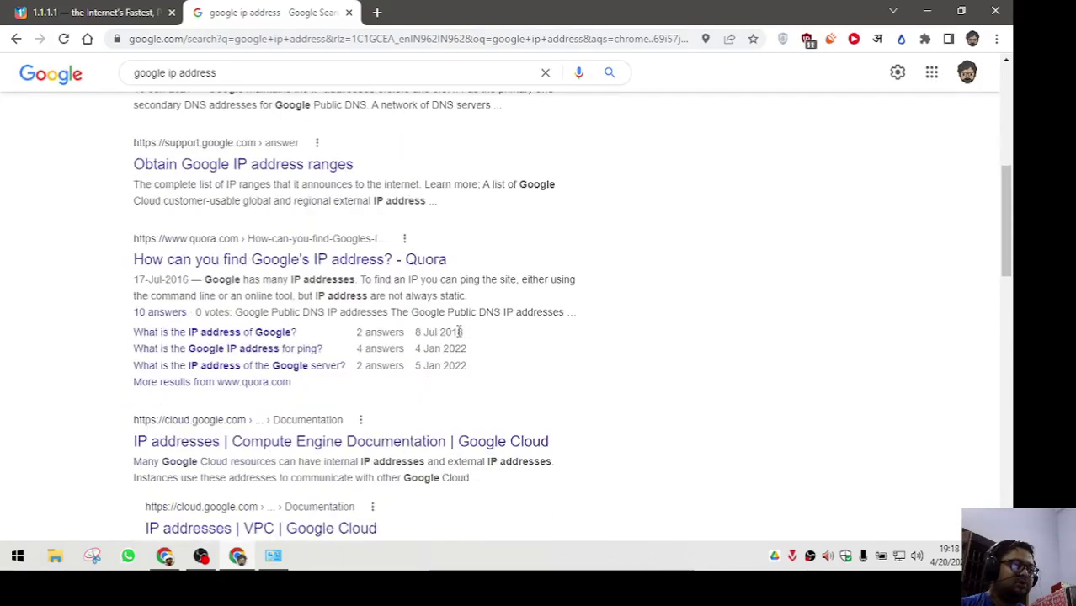
{"action": "scroll", "coordinate": [459, 332], "scroll_direction": "down", "scroll_amount": 6}
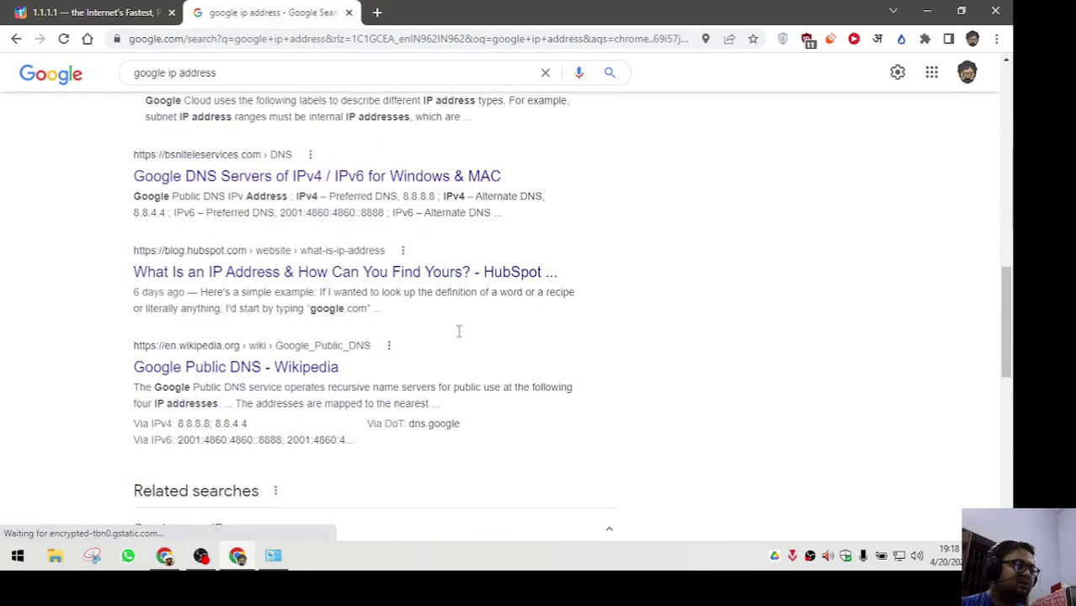
{"action": "scroll", "coordinate": [459, 337], "scroll_direction": "down", "scroll_amount": 4}
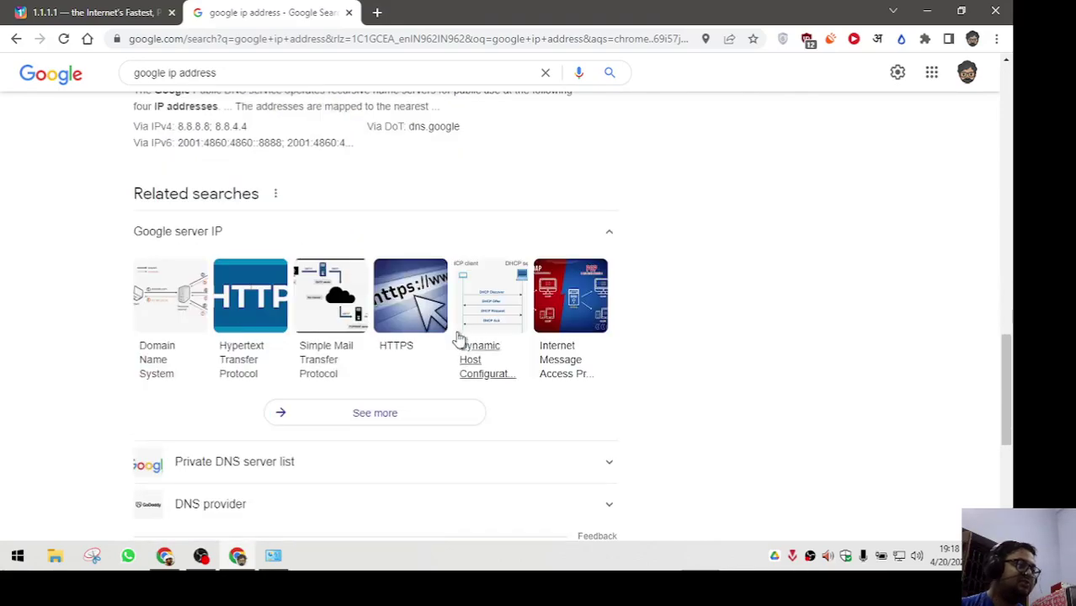
{"action": "left_click", "coordinate": [348, 12]}
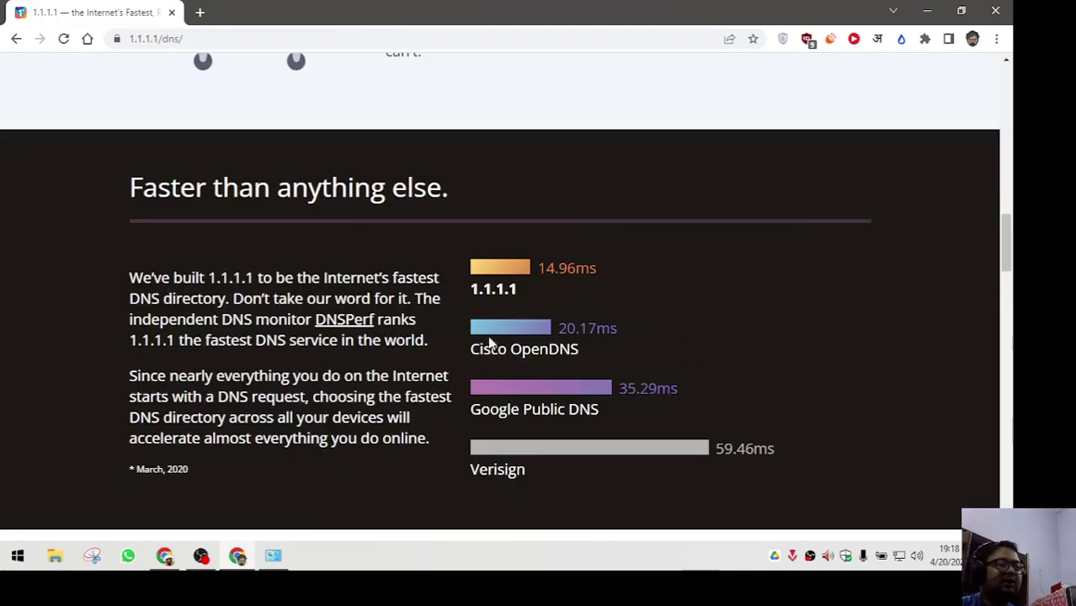
{"action": "left_click_drag", "start_coordinate": [466, 290], "coordinate": [531, 294]}
{"action": "left_click", "coordinate": [561, 293]}
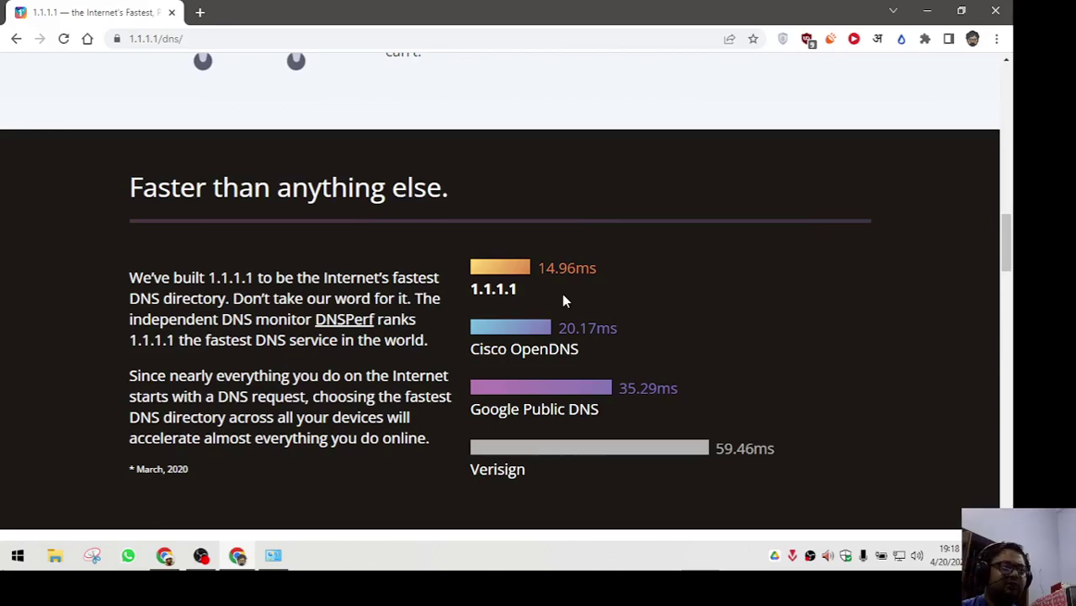
{"action": "left_click_drag", "start_coordinate": [598, 268], "coordinate": [528, 272]}
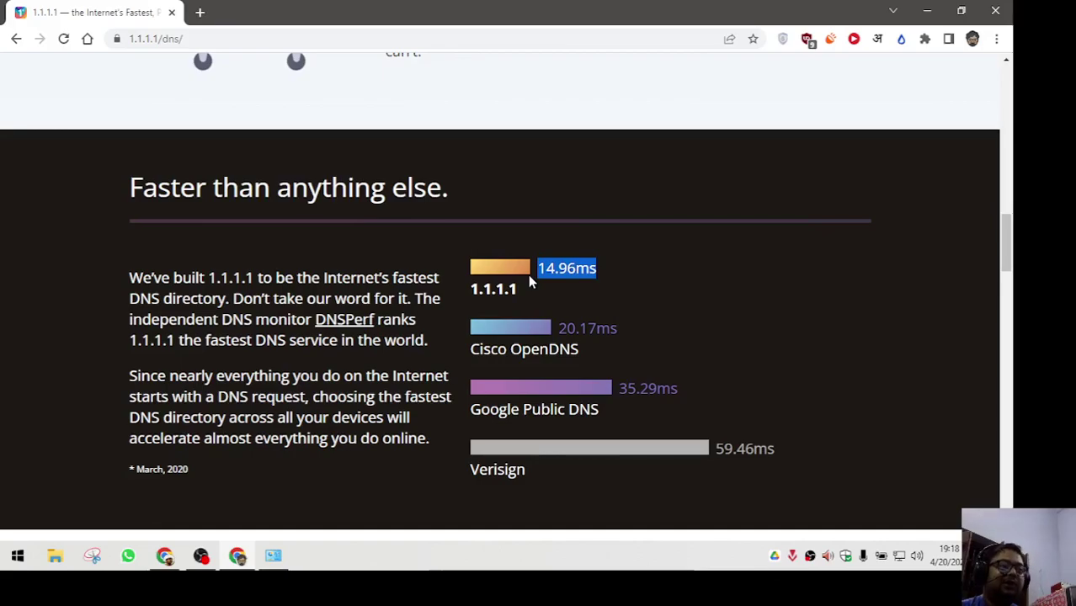
{"action": "left_click_drag", "start_coordinate": [528, 282], "coordinate": [529, 309]}
{"action": "left_click", "coordinate": [528, 309]}
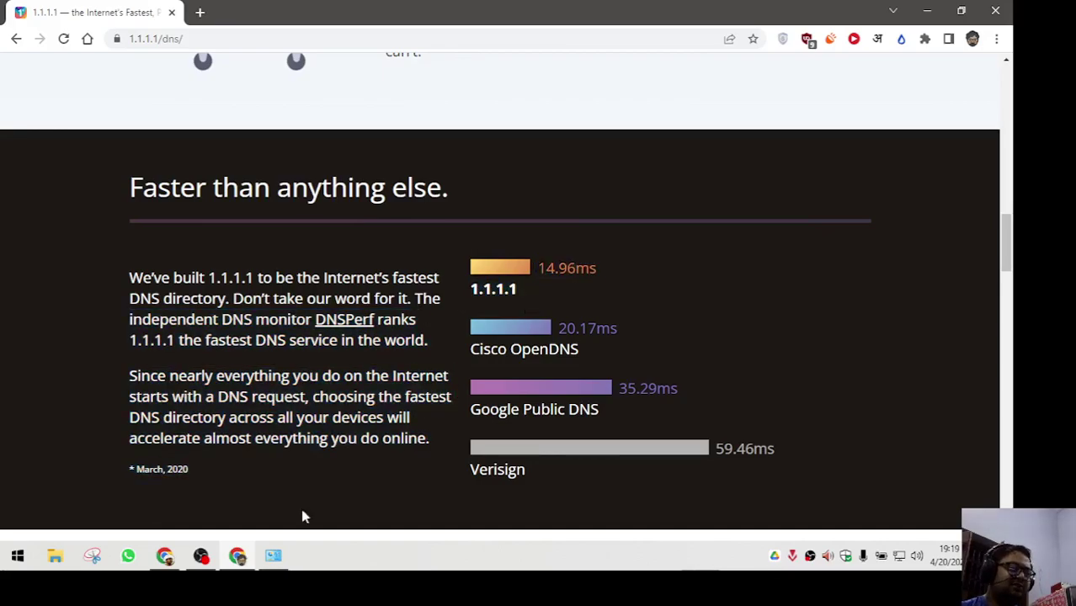
Step: Reopen Ethernet 2's IPv4 properties and set DNS back to obtain automatically
{"action": "left_click", "coordinate": [273, 556]}
{"action": "double_click", "coordinate": [323, 99]}
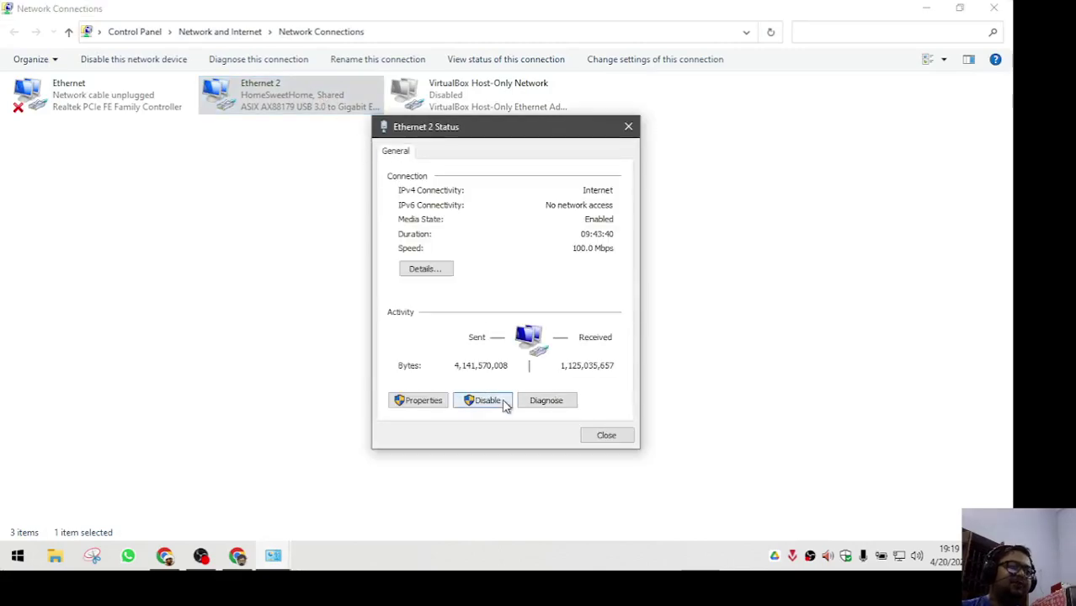
{"action": "left_click", "coordinate": [435, 401]}
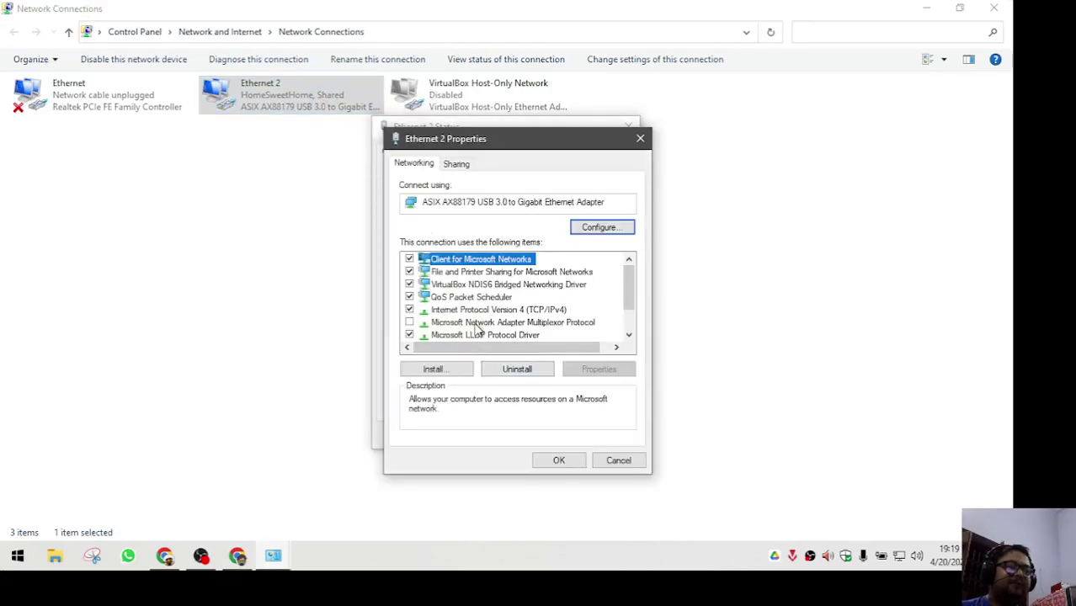
{"action": "double_click", "coordinate": [488, 310]}
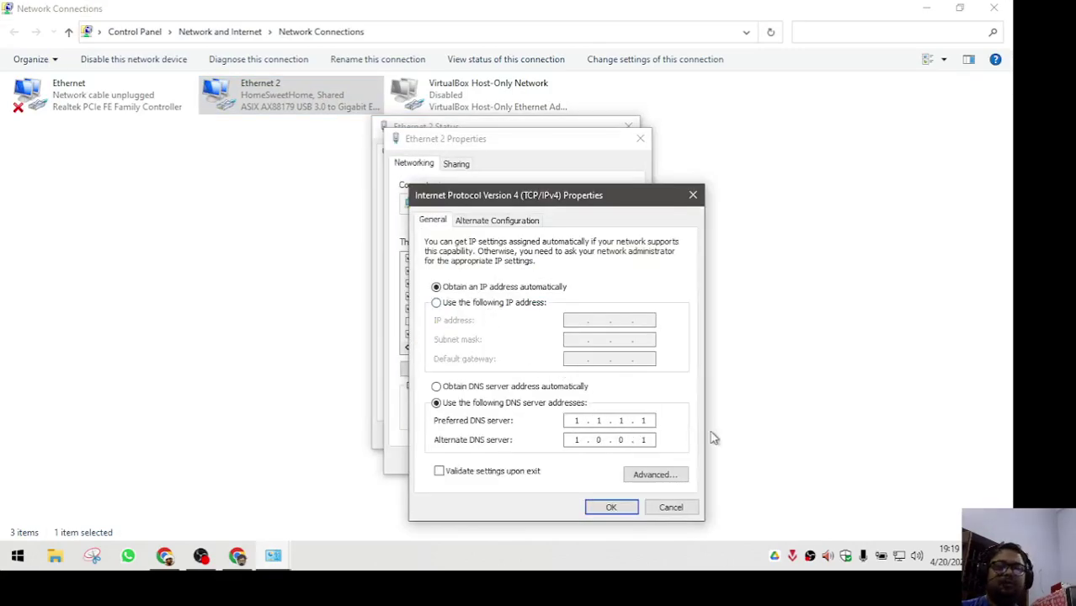
{"action": "left_click", "coordinate": [478, 387]}
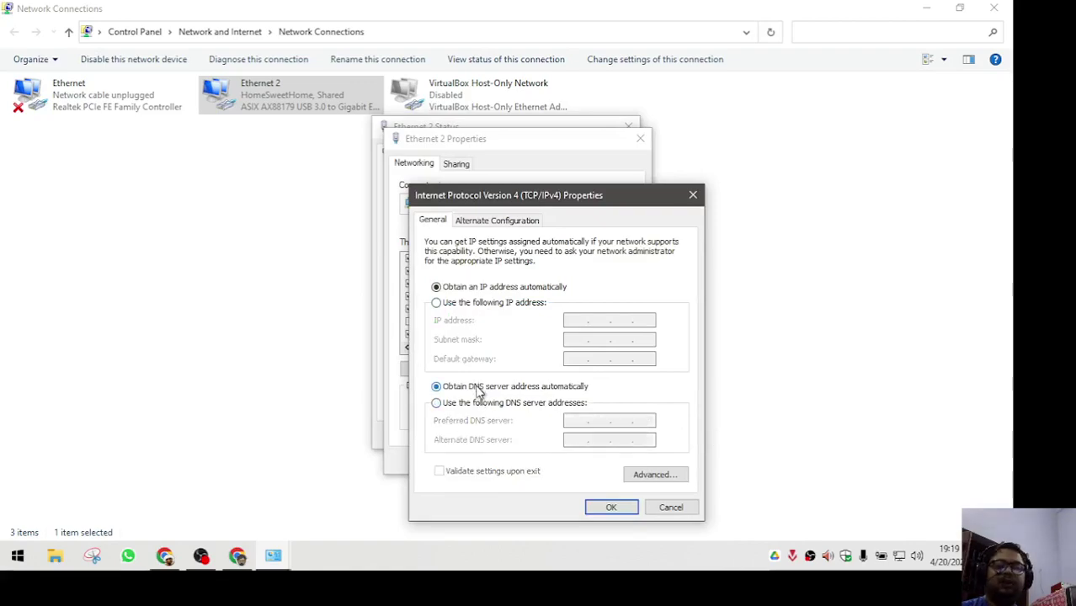
Step: Enter Google's 8.8.8.8 as DNS, then cancel the IPv4 and Ethernet 2 Properties dialogs
{"action": "left_click", "coordinate": [504, 405]}
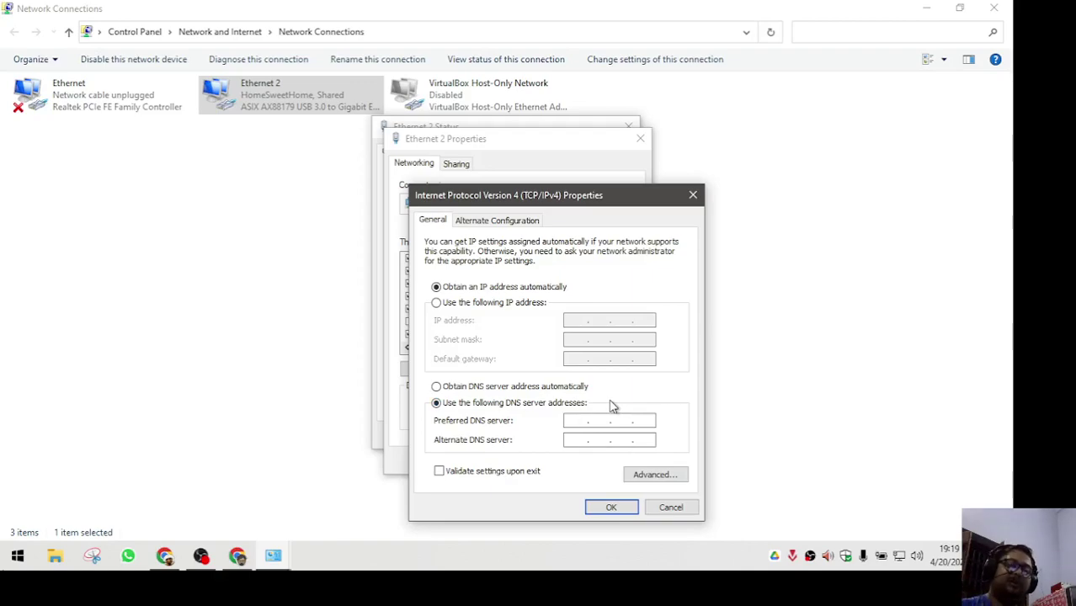
{"action": "type", "text": "8 . 8 . 8 . 8"}
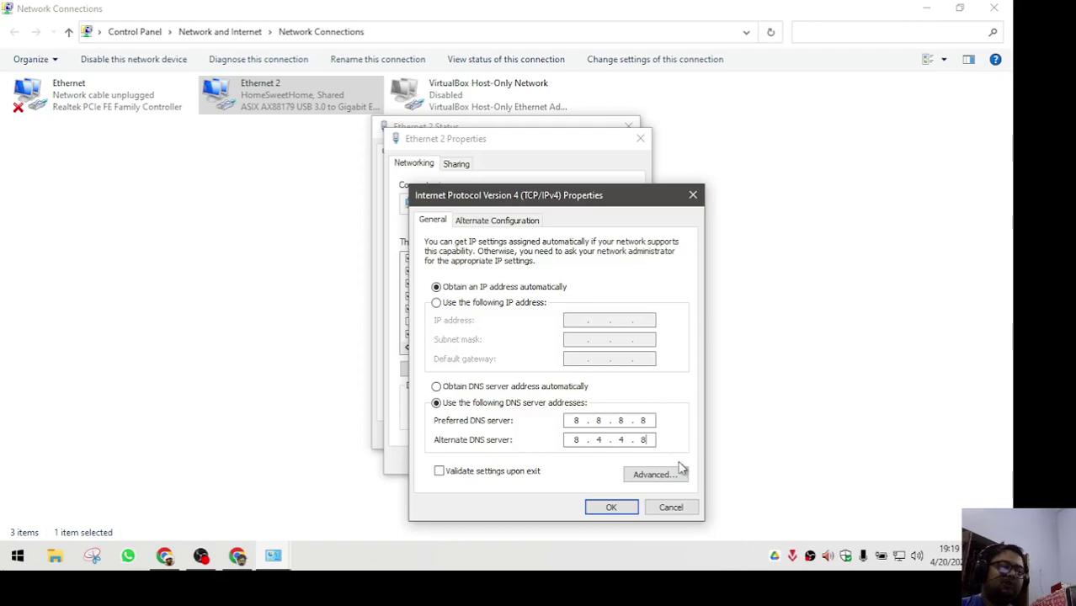
{"action": "left_click", "coordinate": [673, 507]}
{"action": "left_click", "coordinate": [612, 460]}
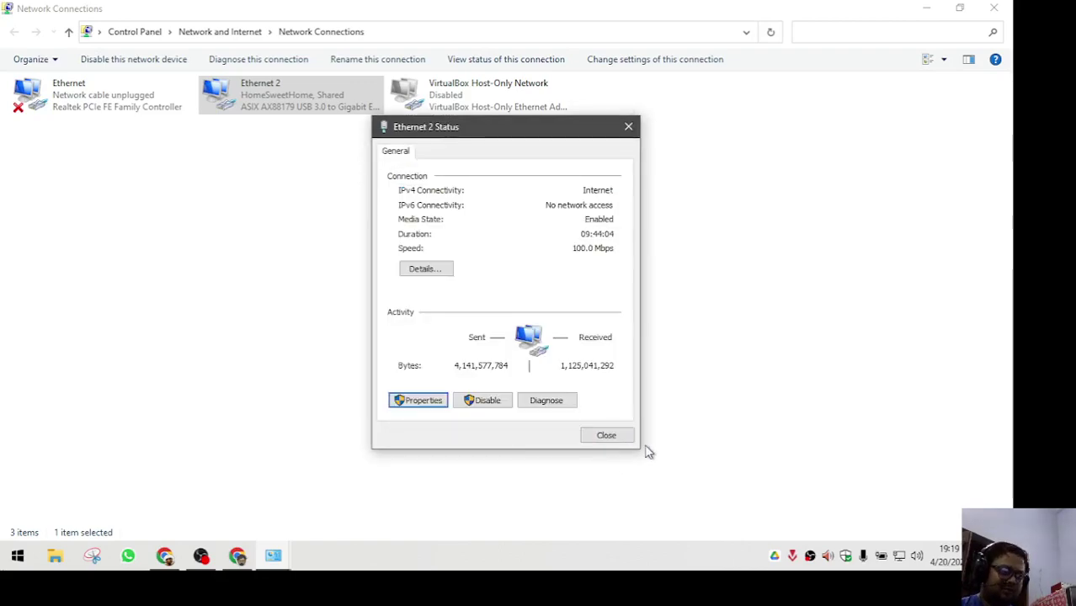